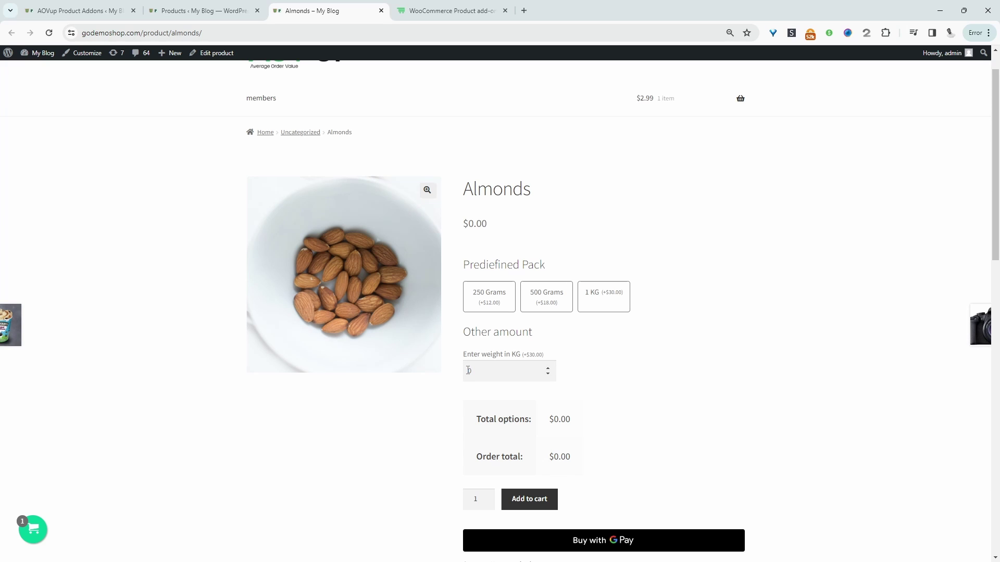
Enter a 10 kg weight on the Almonds page to check the totals, then clear it
left_click(468, 370)
type("1")
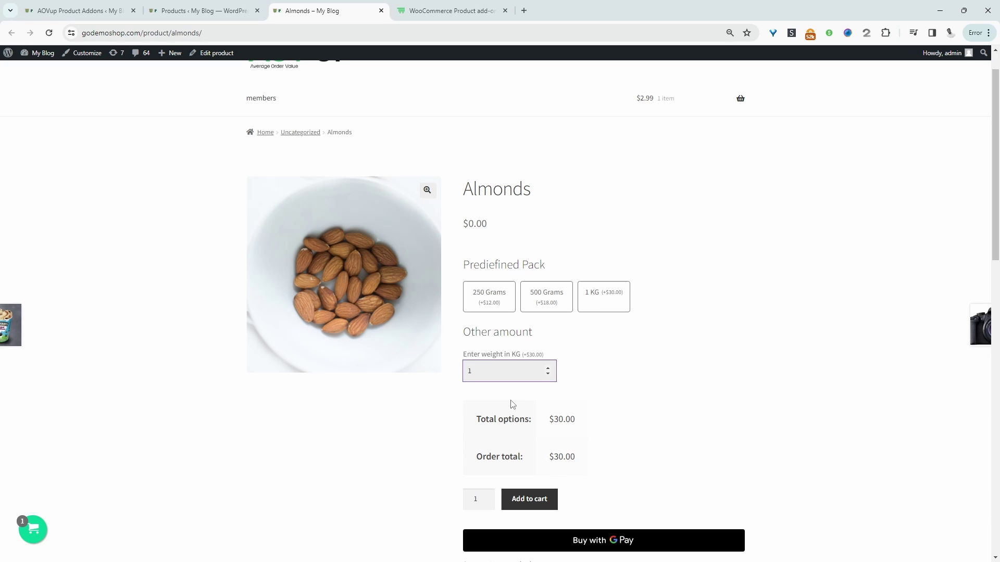
type("0")
left_click(560, 418)
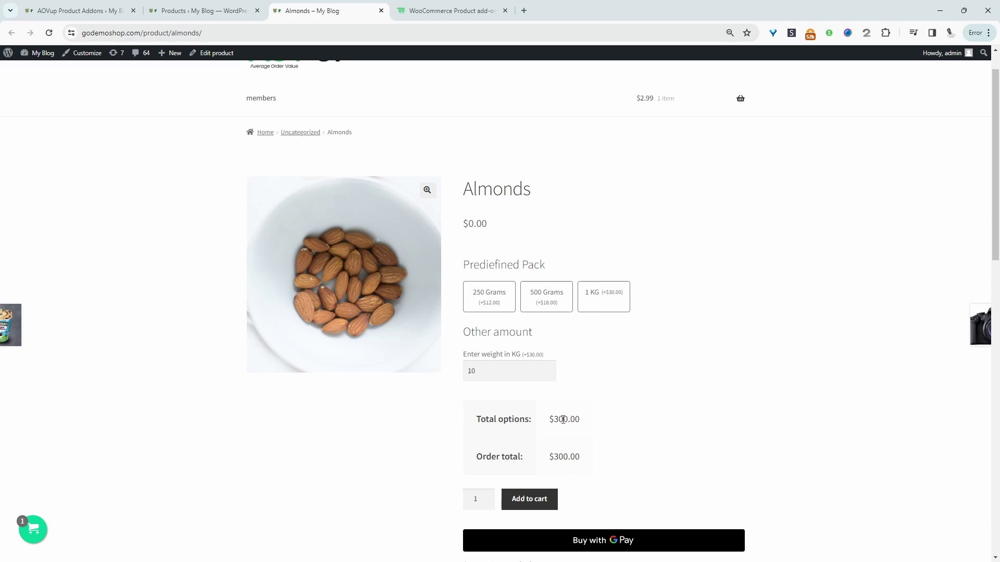
left_click_drag(504, 379, 449, 380)
key("BackSpace")
Try the 500 Grams pack, leave 250 Grams selected, and switch to the AOV UP add-ons page
left_click(489, 296)
left_click(548, 304)
key("Left")
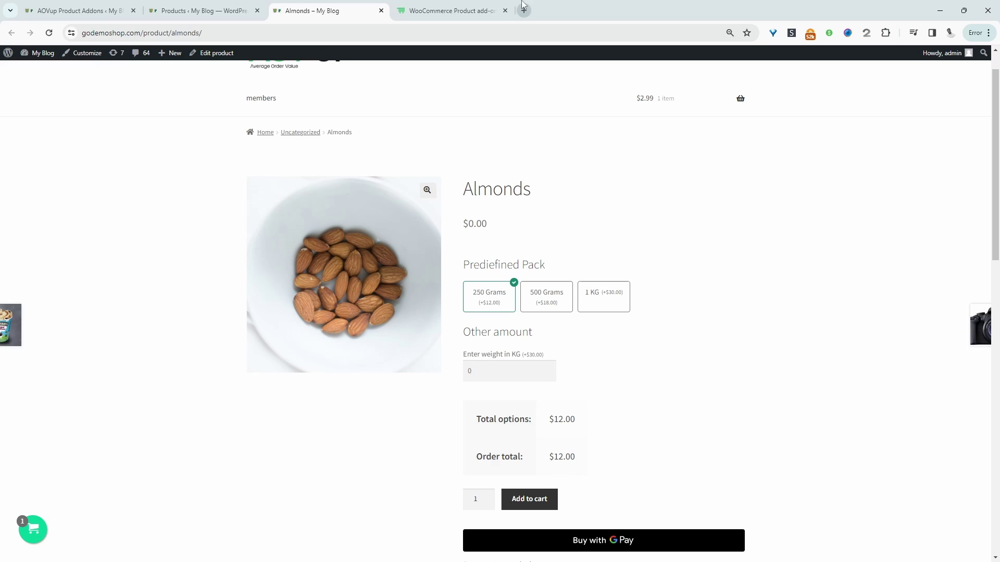
key("ctrl+Tab")
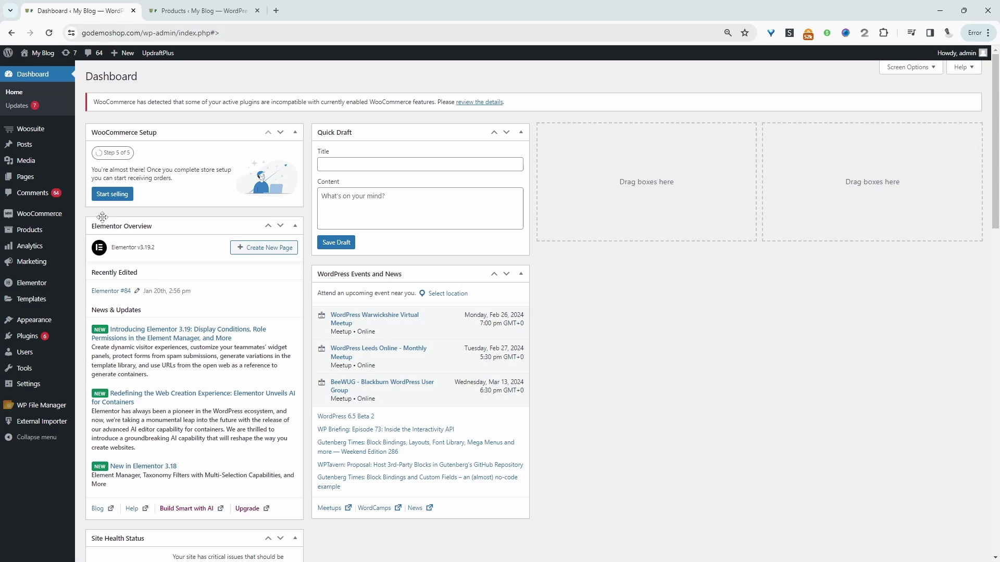
Start a new product from Products > Add New and begin the title 'Alom'
mouse_move(66, 239)
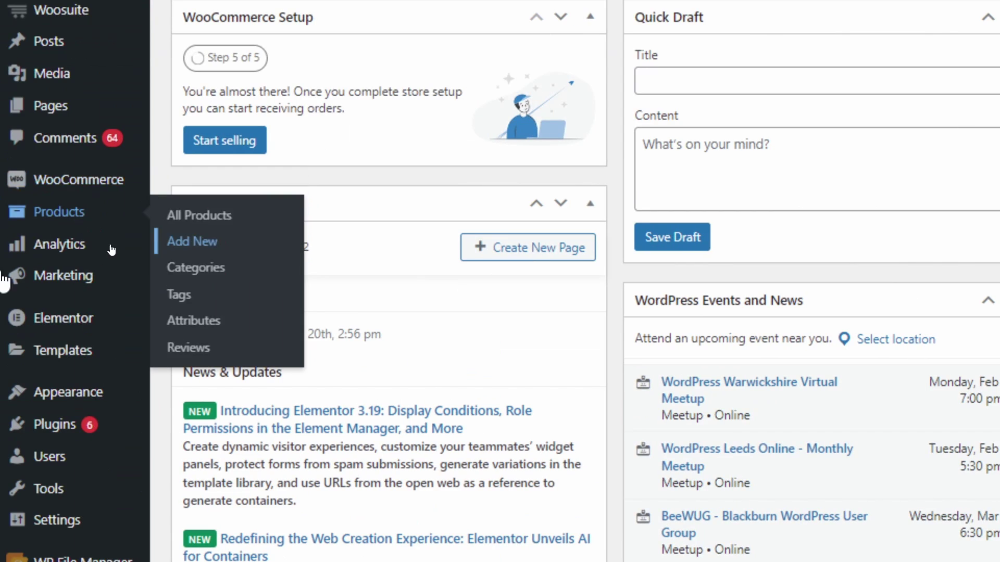
left_click(96, 244)
type("Alom")
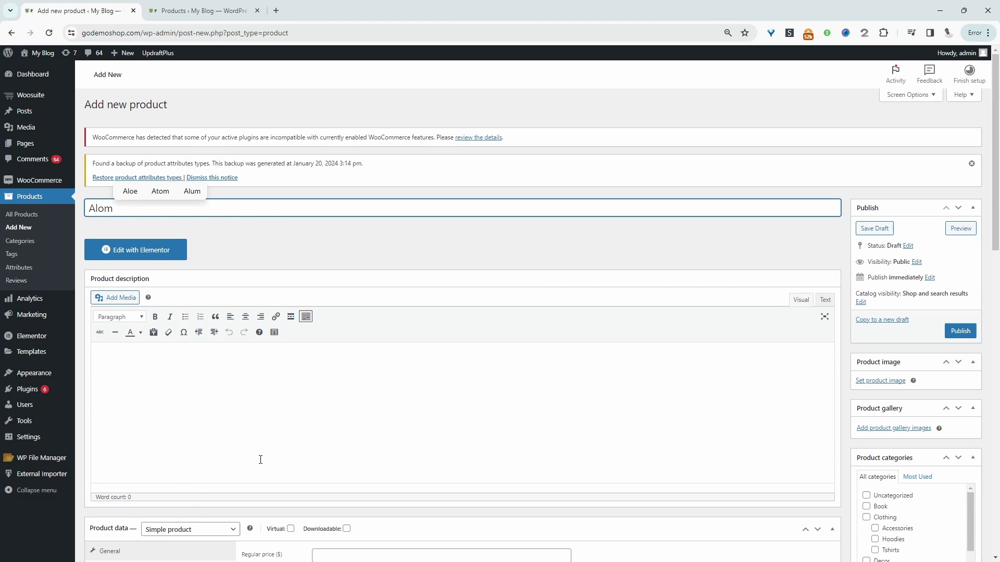
Correct the title to 'Almonds', enter a regular price of 0, and publish the product
key("BackSpace")
key("BackSpace")
type("mond")
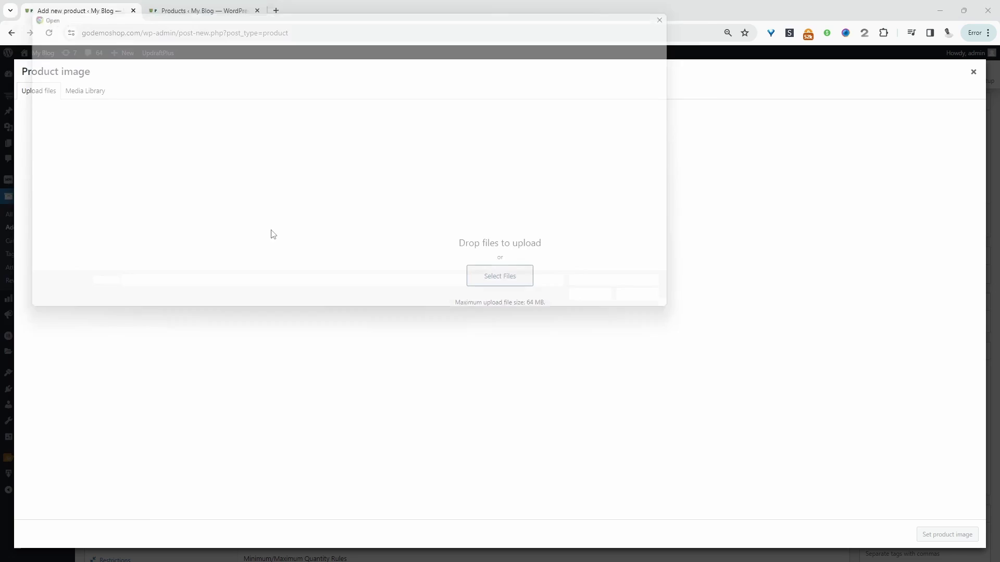
left_click(365, 451)
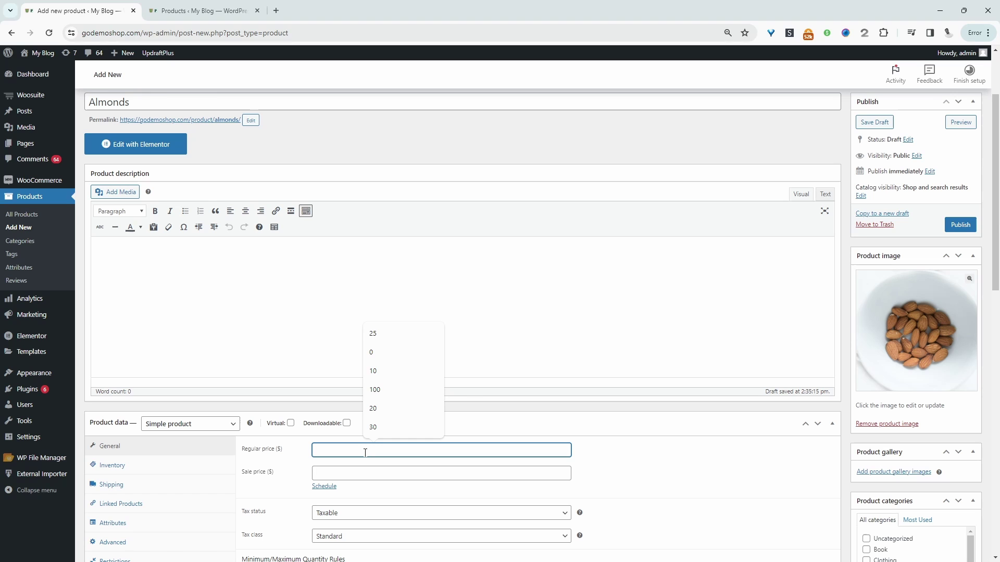
type("0")
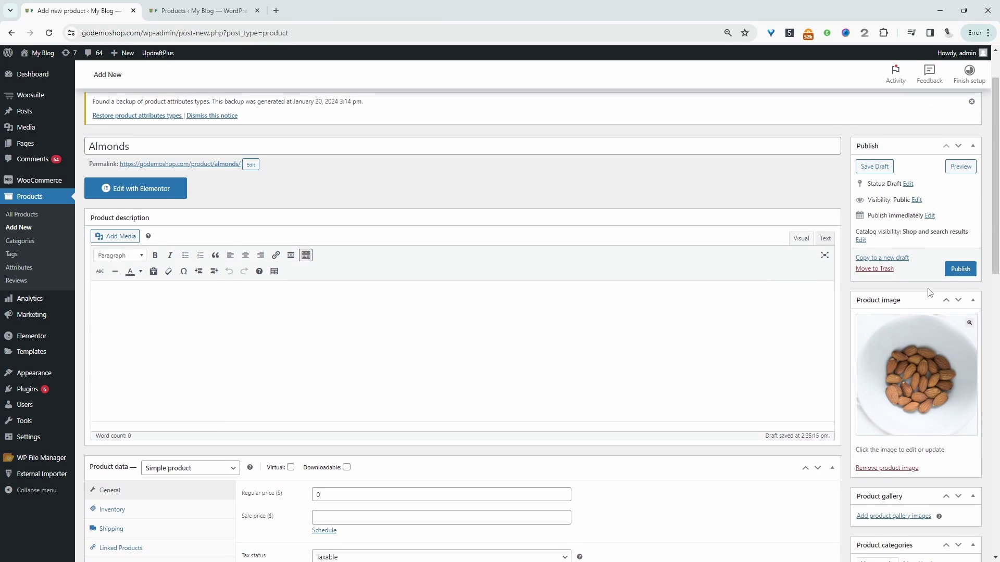
left_click(958, 272)
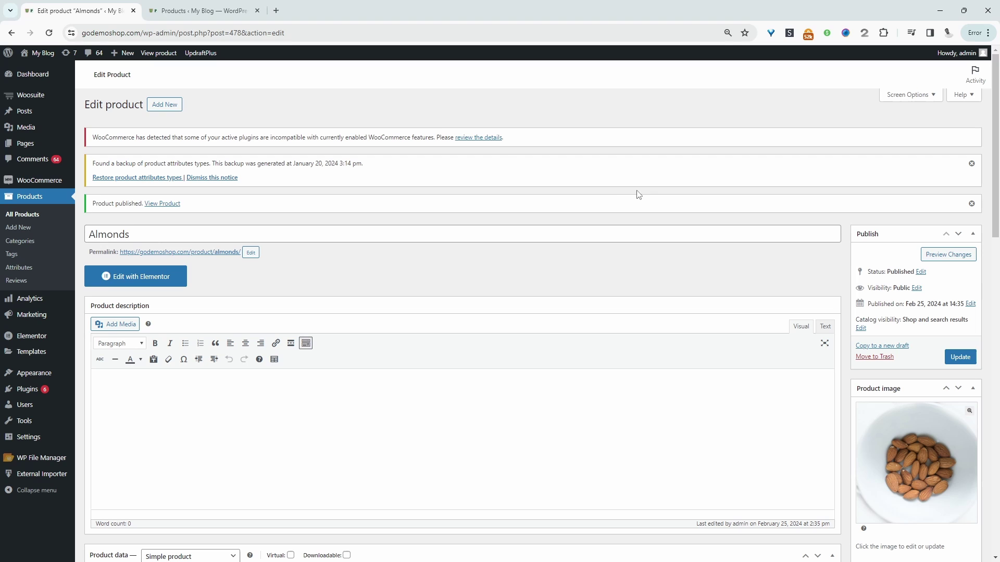
Create a new option set in Product Addons named 'Almonds'
mouse_move(36, 98)
left_click(105, 258)
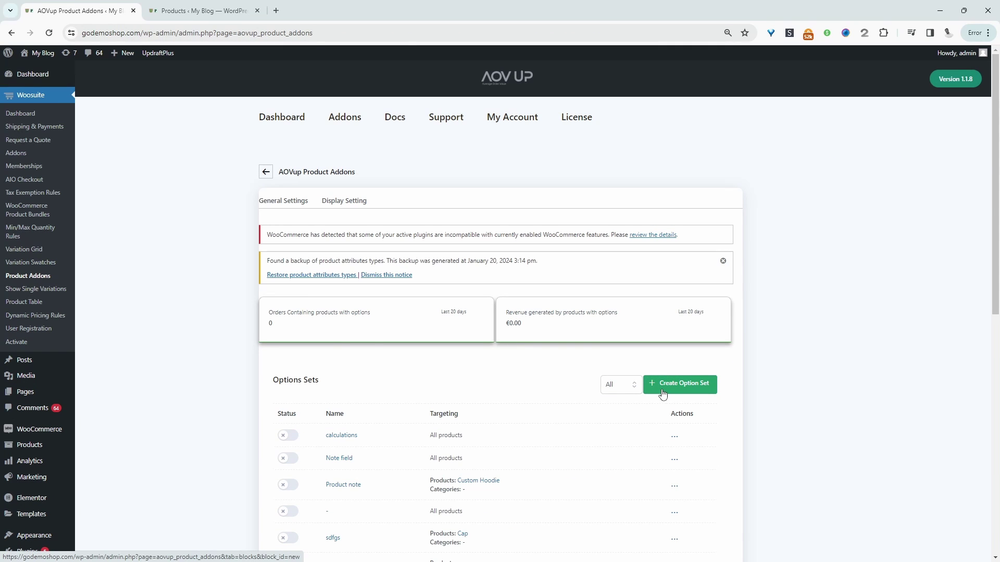
left_click(663, 394)
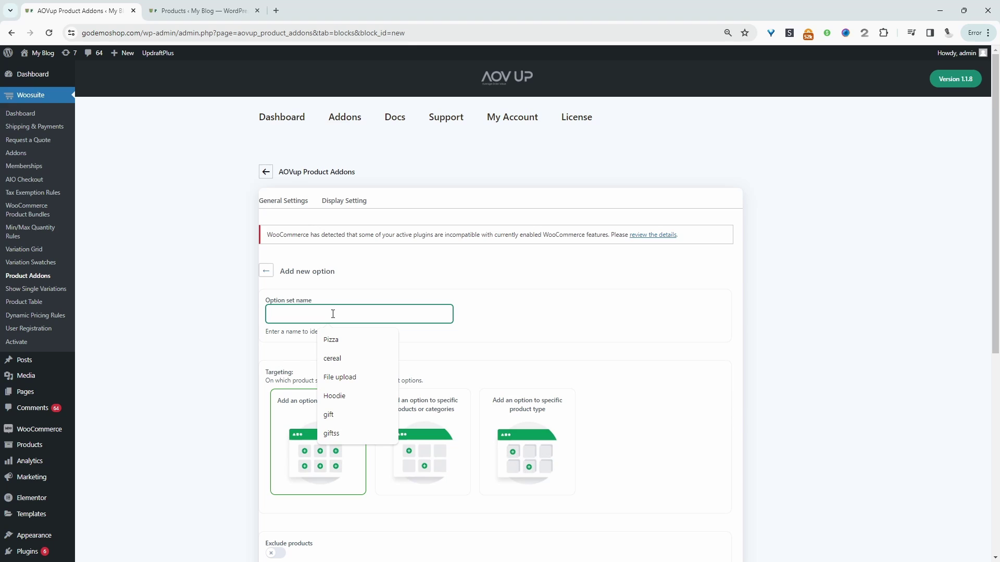
type("Almonds")
left_click(634, 261)
Limit the option set to specific products, selecting Almonds (#478)
scroll(634, 262, "down", 3)
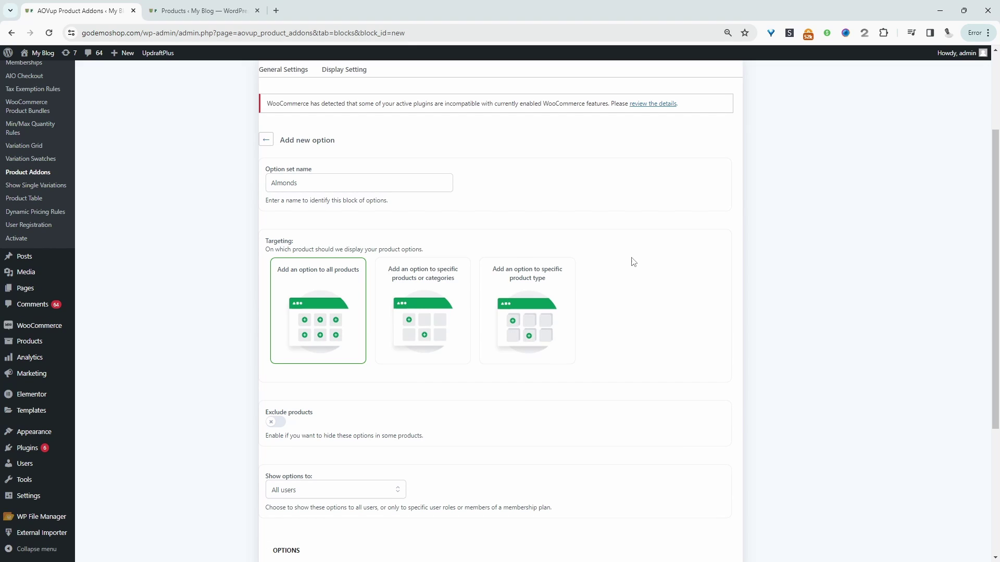
left_click(434, 315)
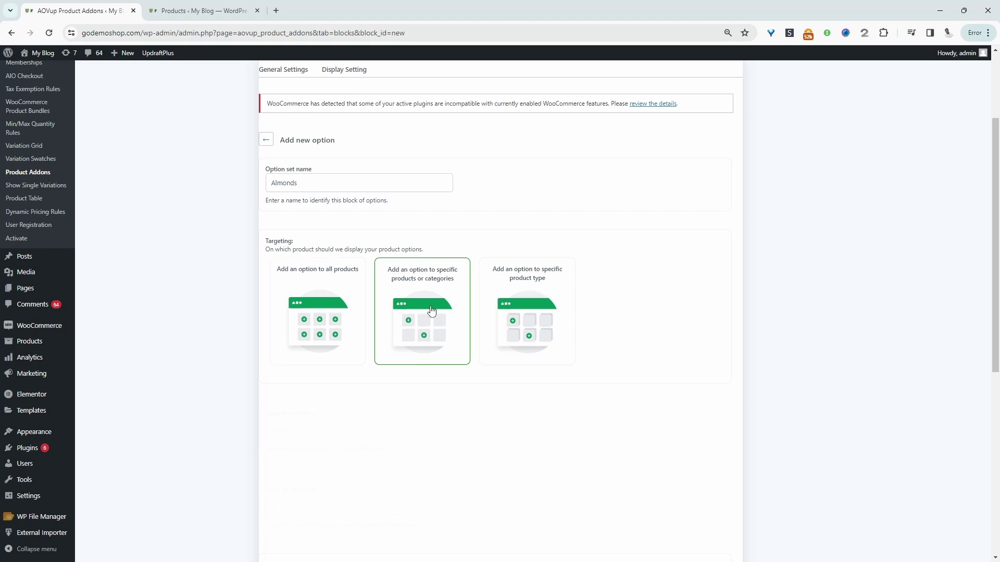
scroll(382, 401, "down", 1)
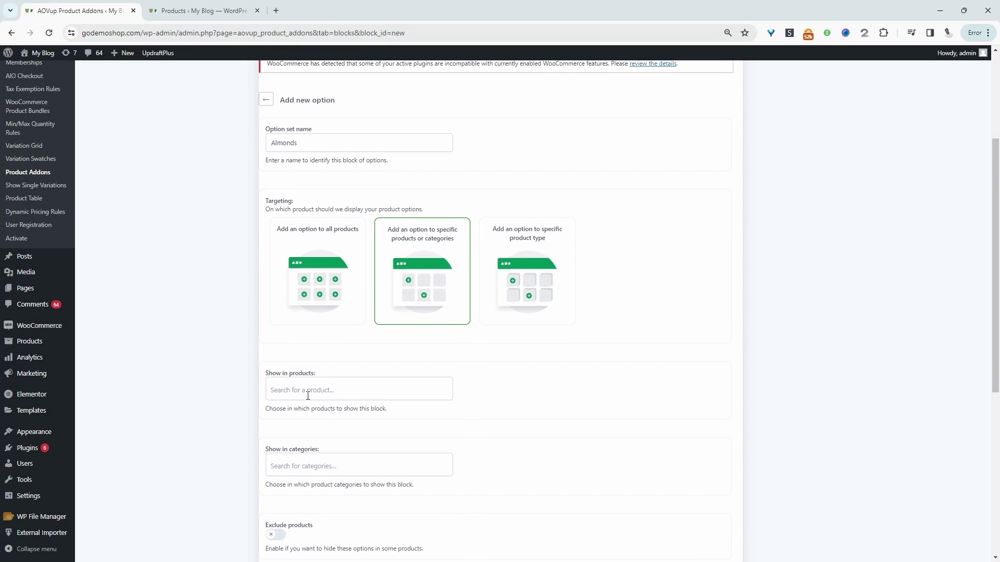
left_click(312, 390)
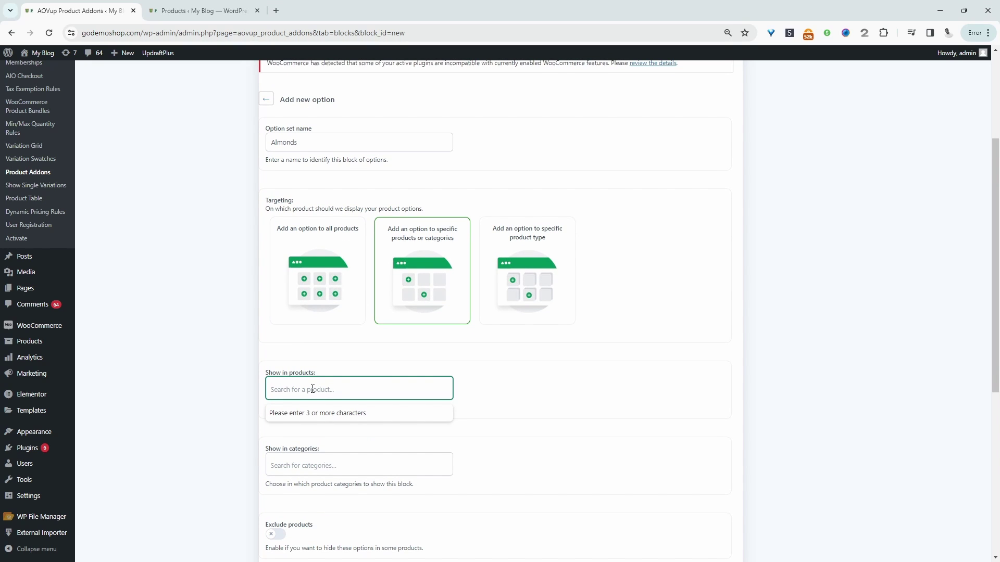
type("almo")
key("Return")
scroll(442, 440, "down", 6)
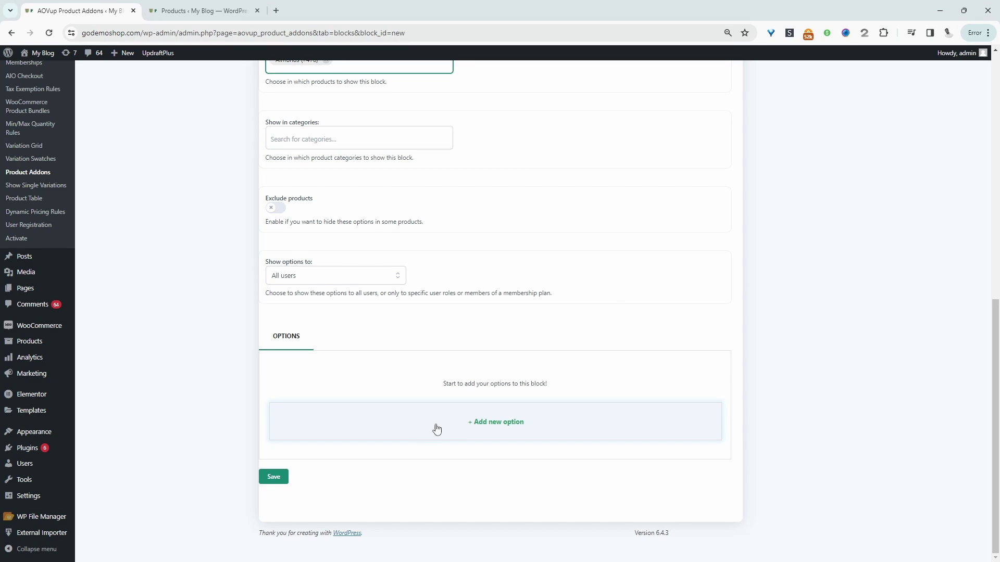
Add a Label or image option to the set and fill in its title
left_click(430, 428)
left_click(535, 331)
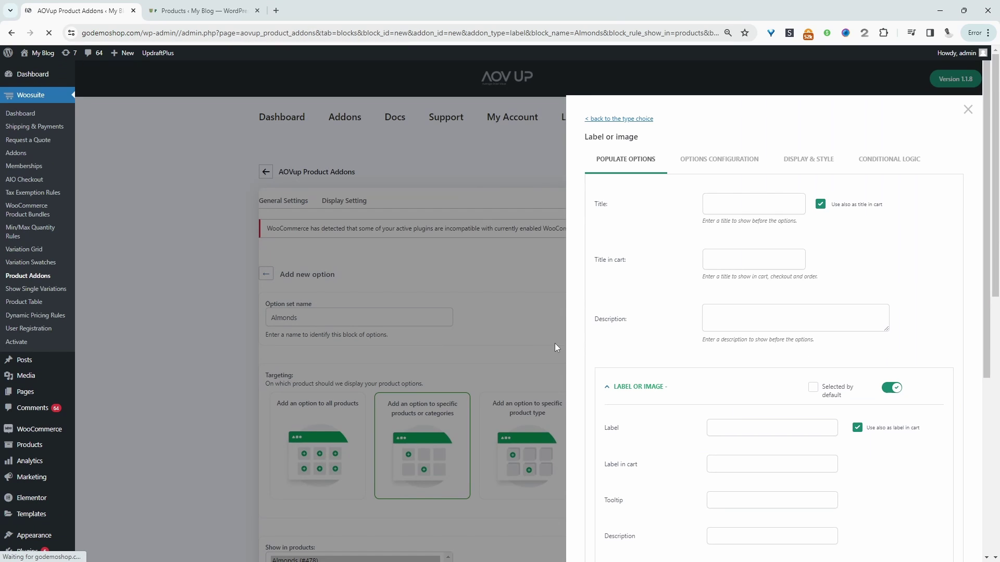
left_click(741, 199)
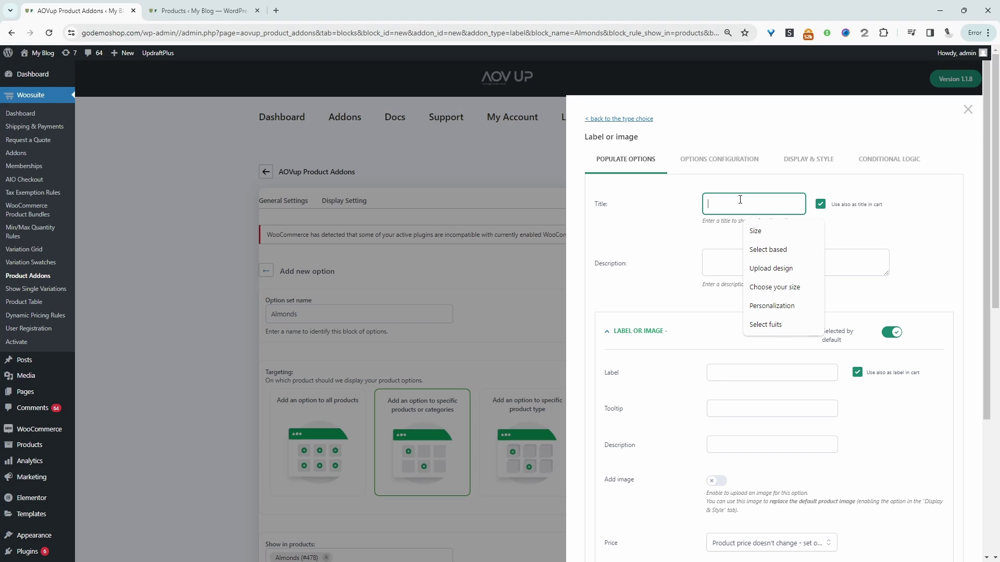
left_click(767, 250)
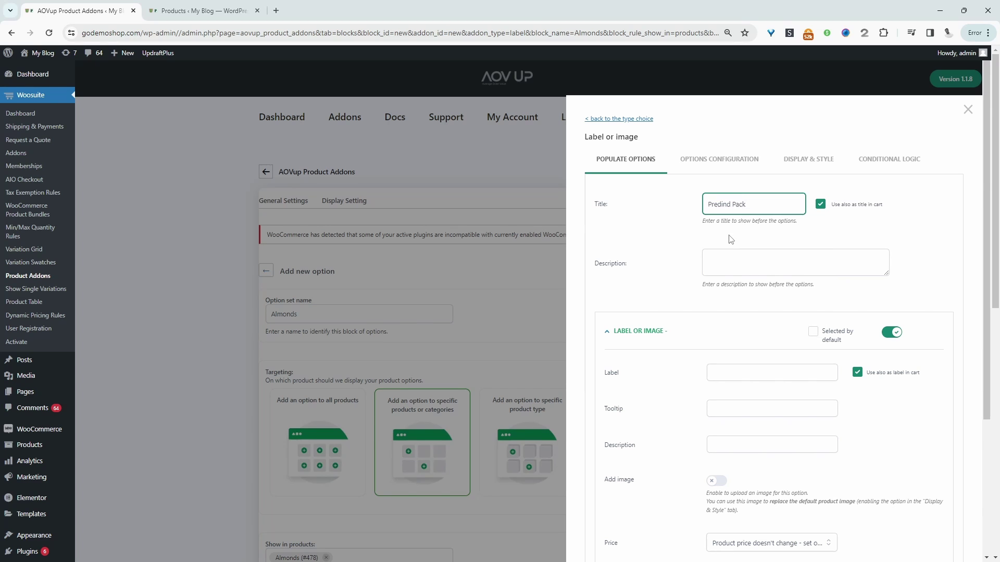
scroll(729, 190, "down", 3)
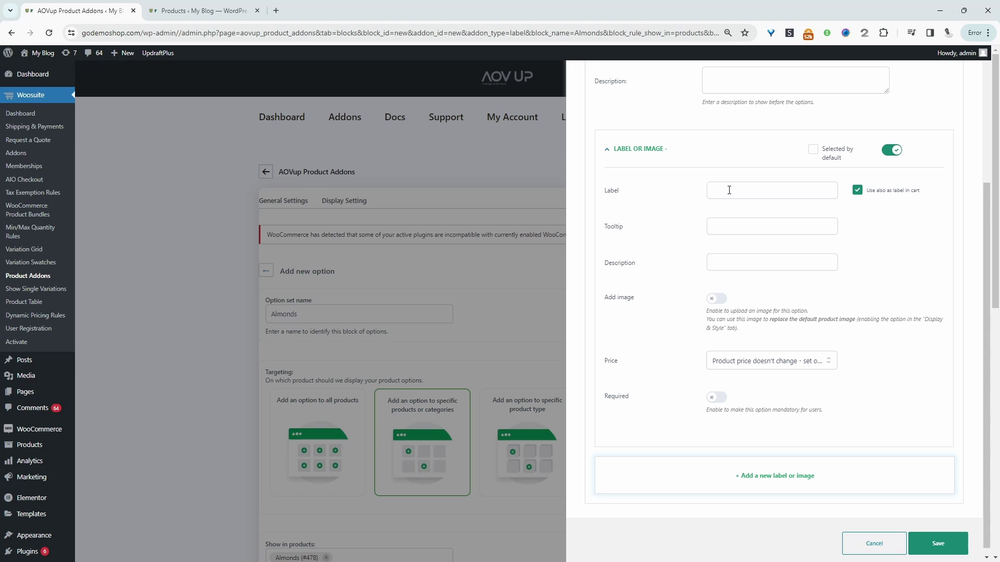
Make the first choice '250 Grams' with a product price increase of 12, and add a second entry
left_click(729, 190)
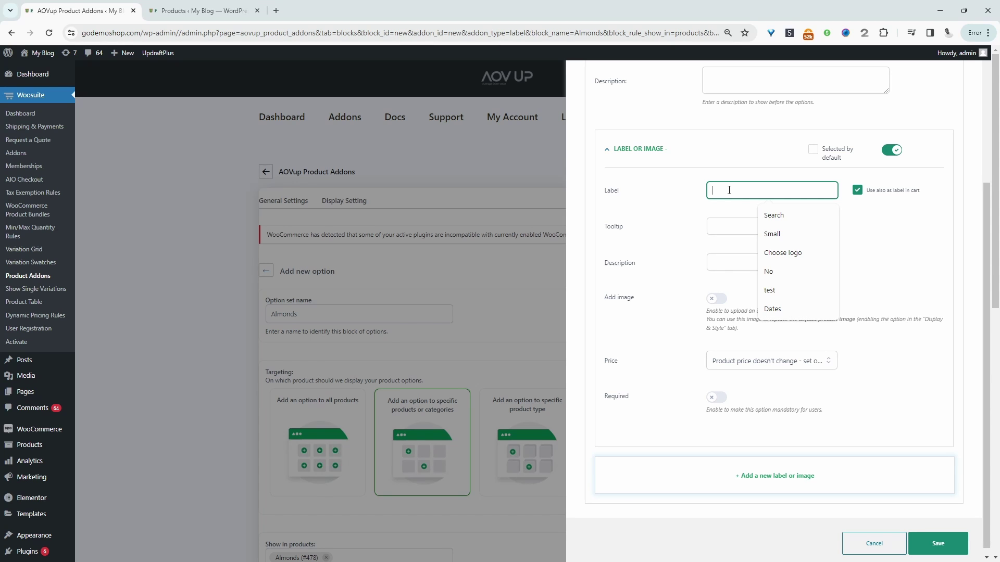
type("250 Grams")
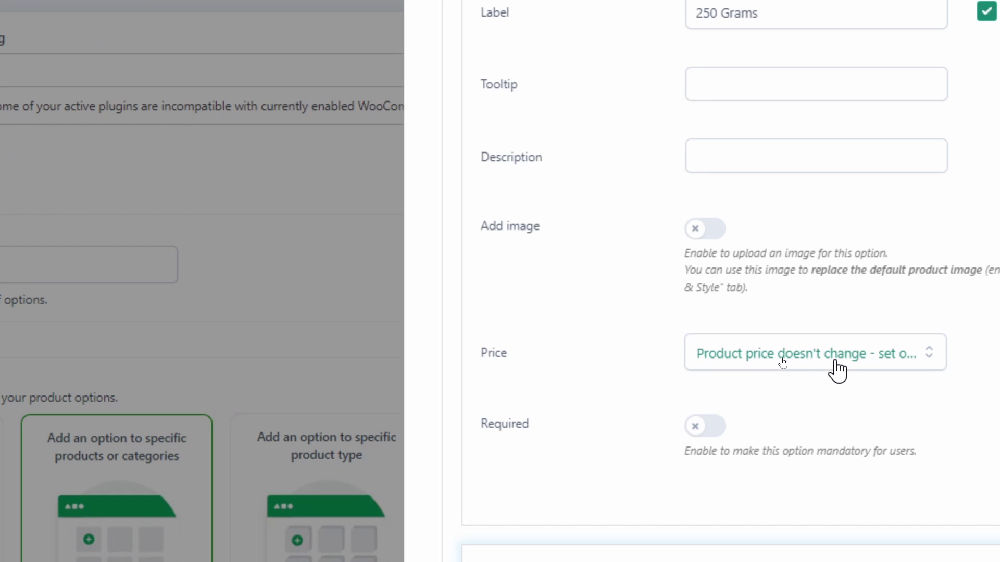
left_click(781, 362)
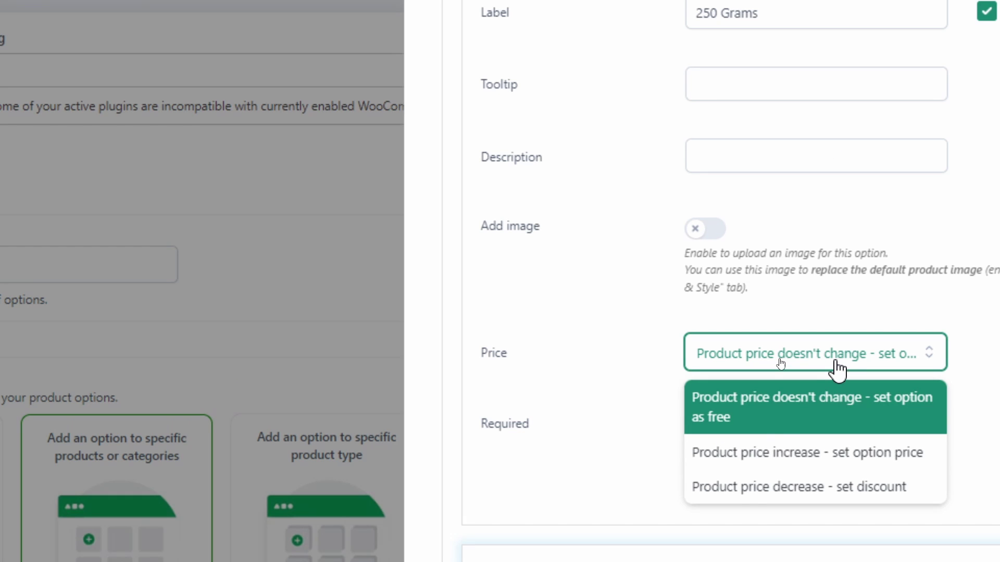
left_click(775, 456)
left_click(772, 417)
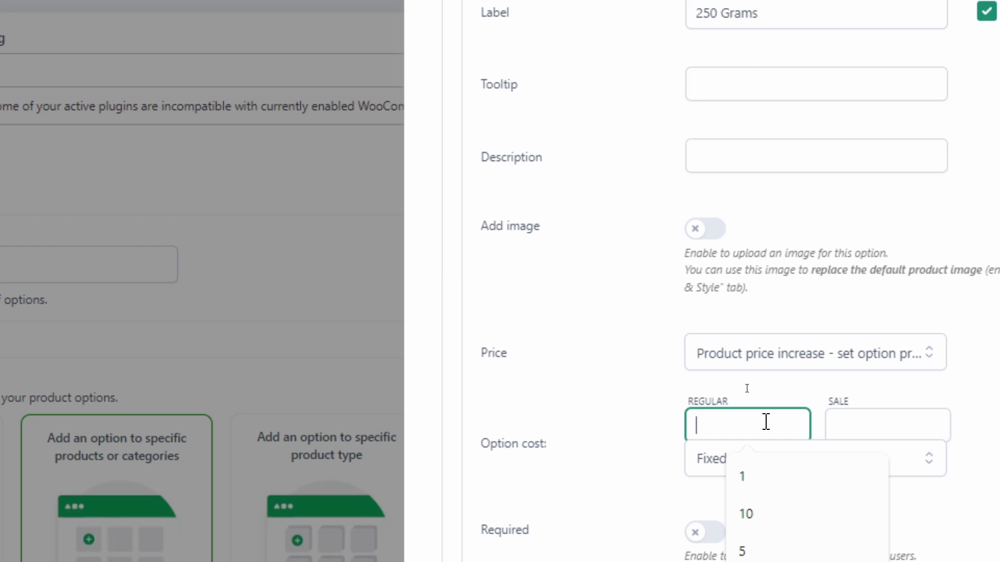
type("12")
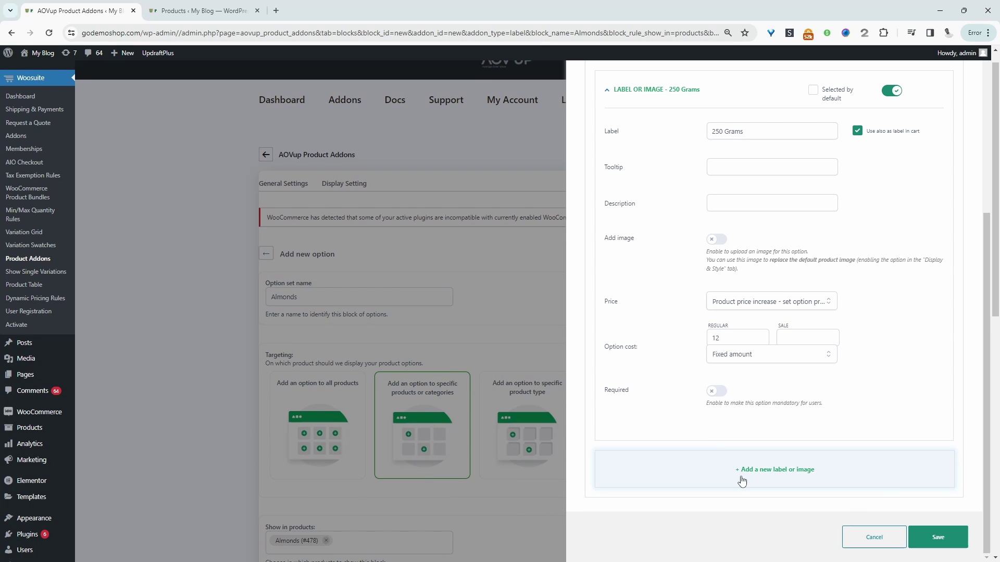
left_click(741, 478)
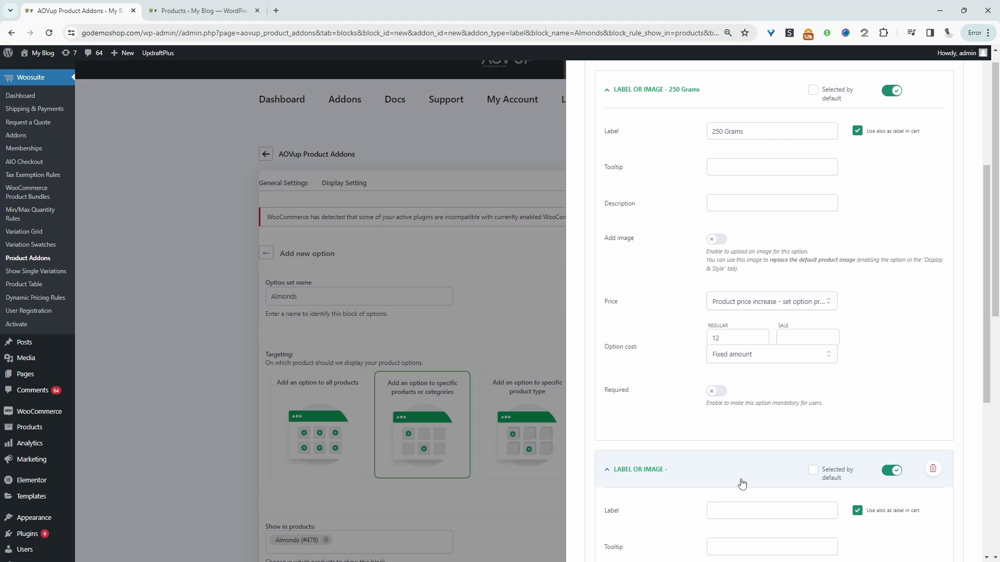
scroll(742, 484, "down", 1)
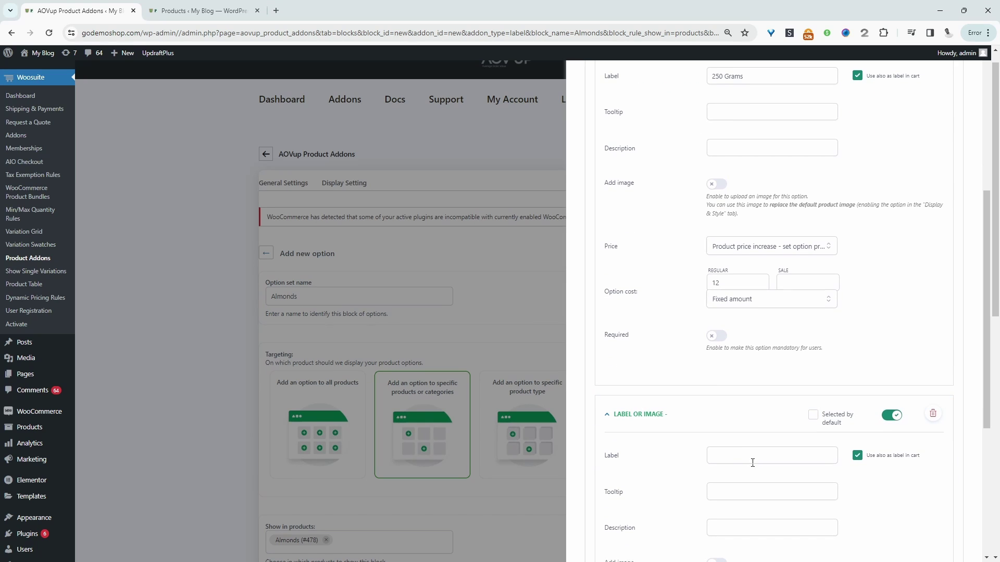
Label the second choice '500 Grams' with a product price increase of 18
left_click(754, 460)
type("500 Grams")
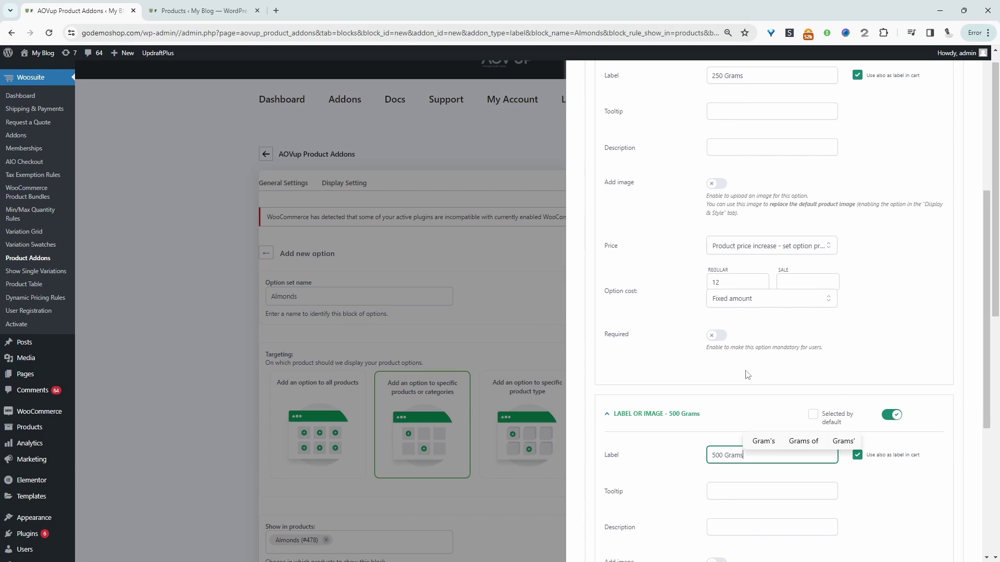
scroll(739, 453, "down", 4)
left_click(745, 409)
left_click(729, 461)
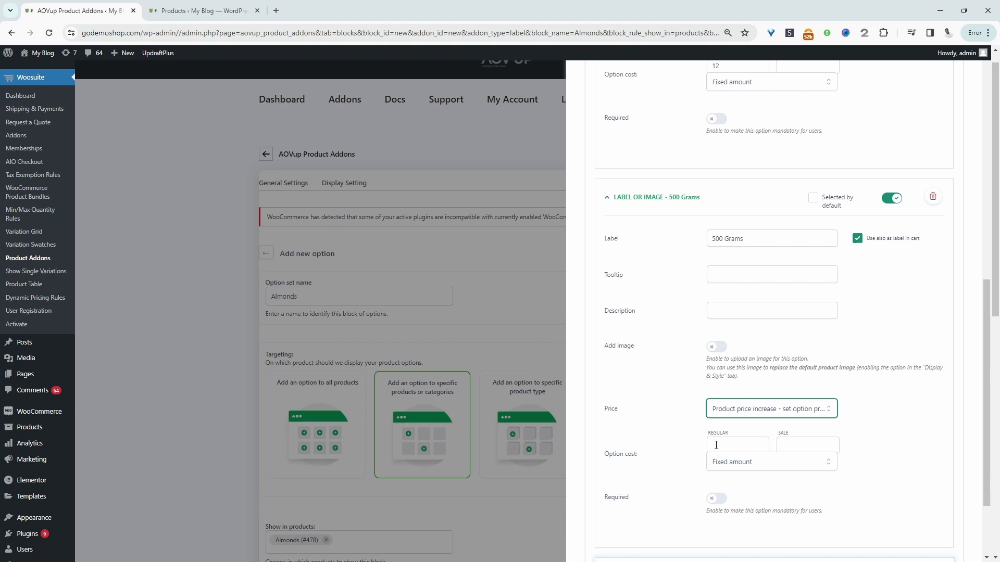
left_click(733, 449)
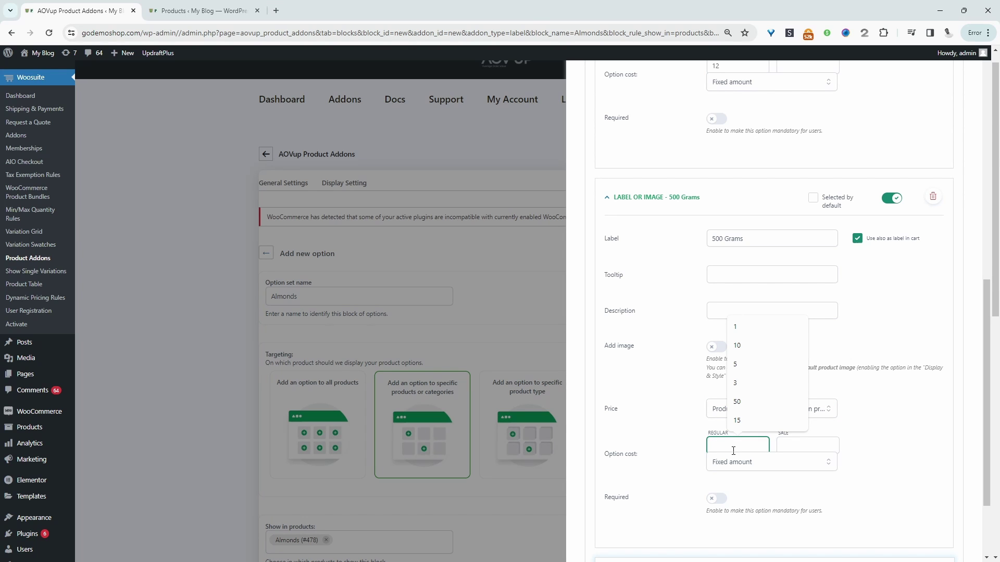
type("18")
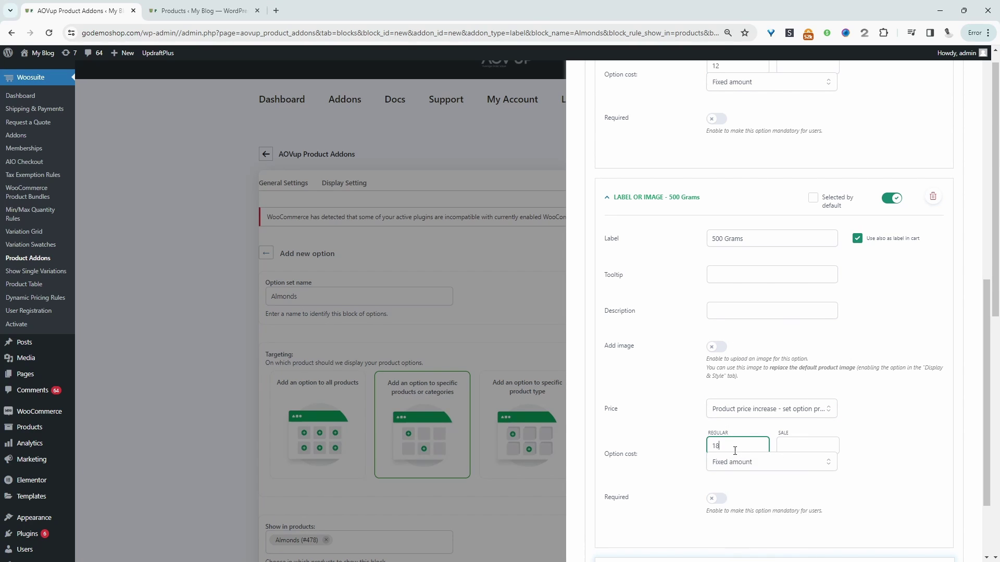
scroll(735, 451, "down", 2)
Add a '1 KG' choice raising the price by 30, and save the option set
left_click(663, 466)
scroll(677, 443, "down", 3)
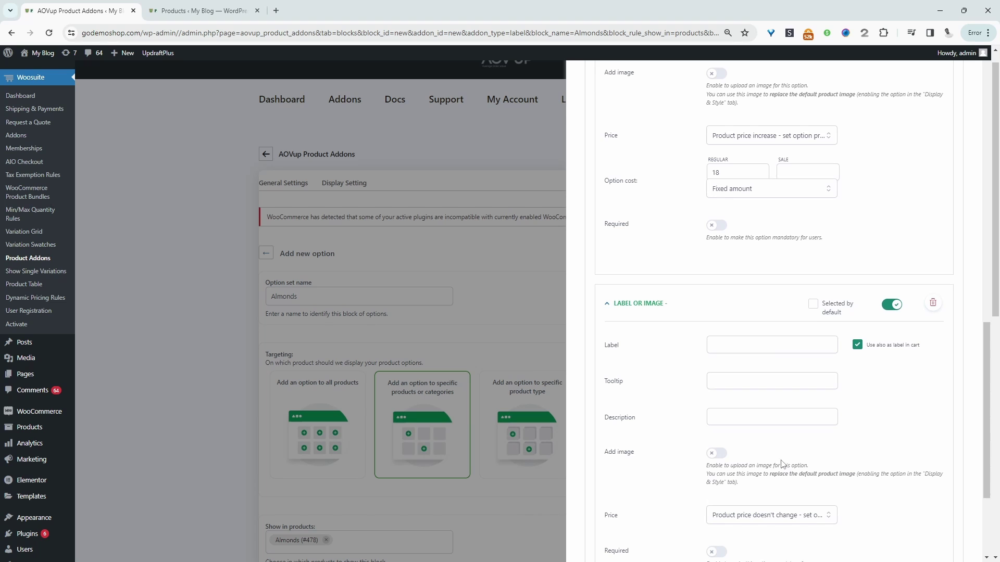
left_click(726, 337)
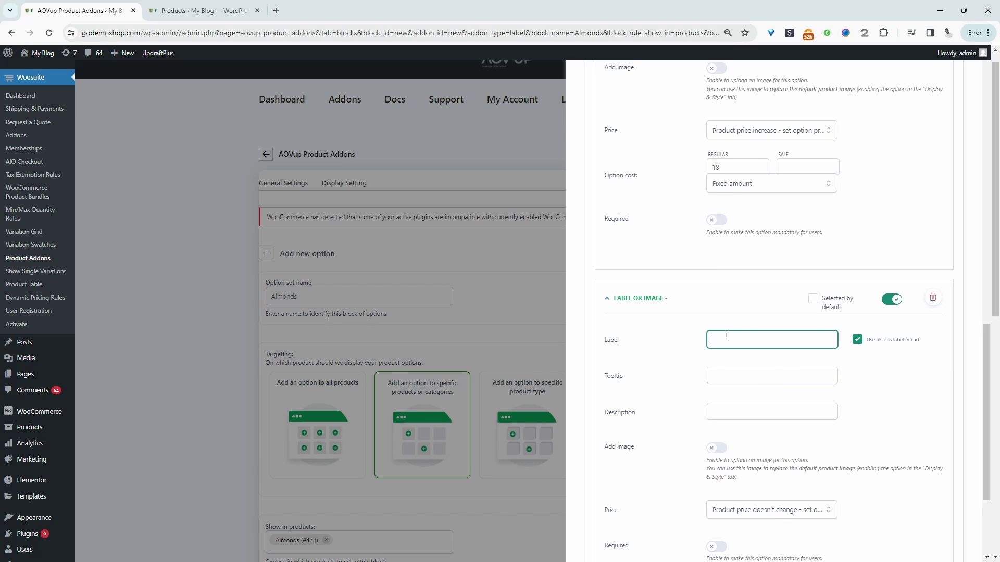
type("1 KG")
scroll(714, 322, "down", 3)
left_click(755, 357)
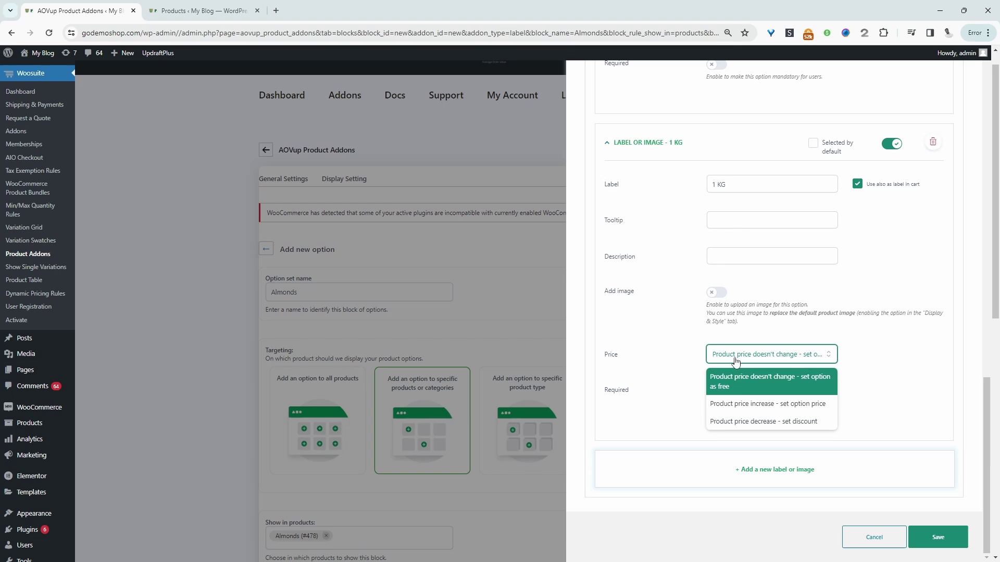
left_click(745, 409)
left_click(737, 391)
type("30")
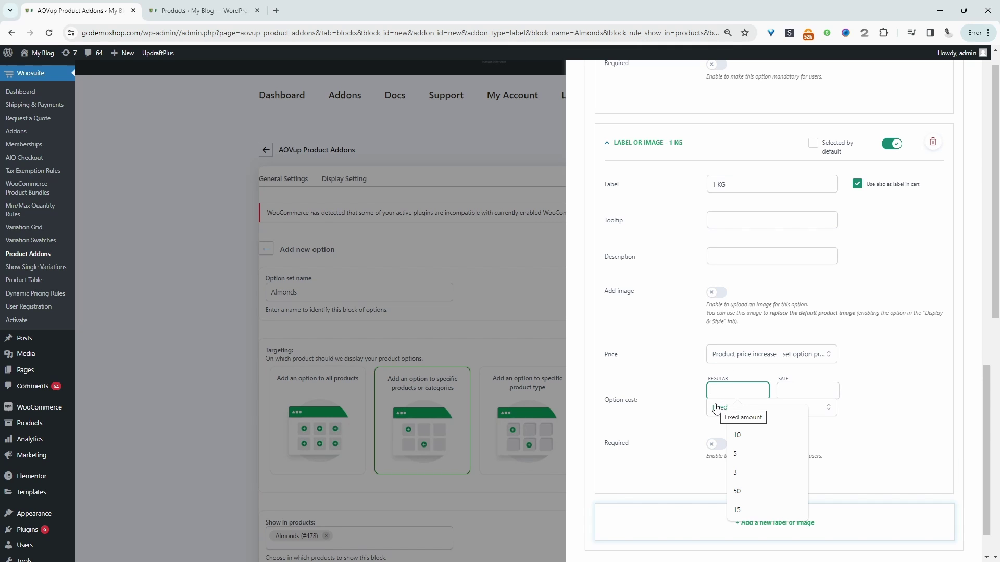
key("Return")
scroll(321, 442, "down", 3)
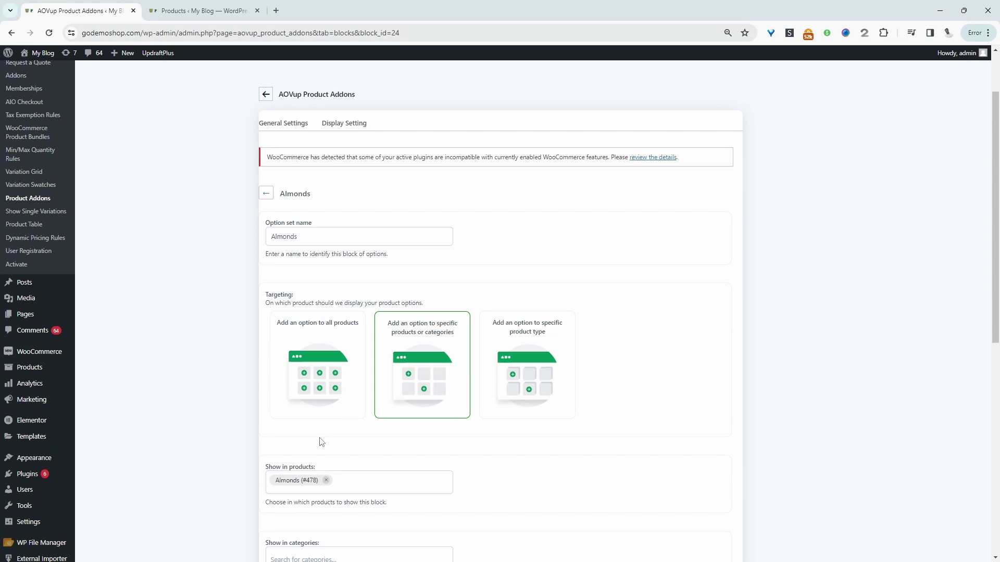
Add a Number option to the Almonds set and start its label with 'En'
scroll(322, 441, "down", 8)
left_click(500, 424)
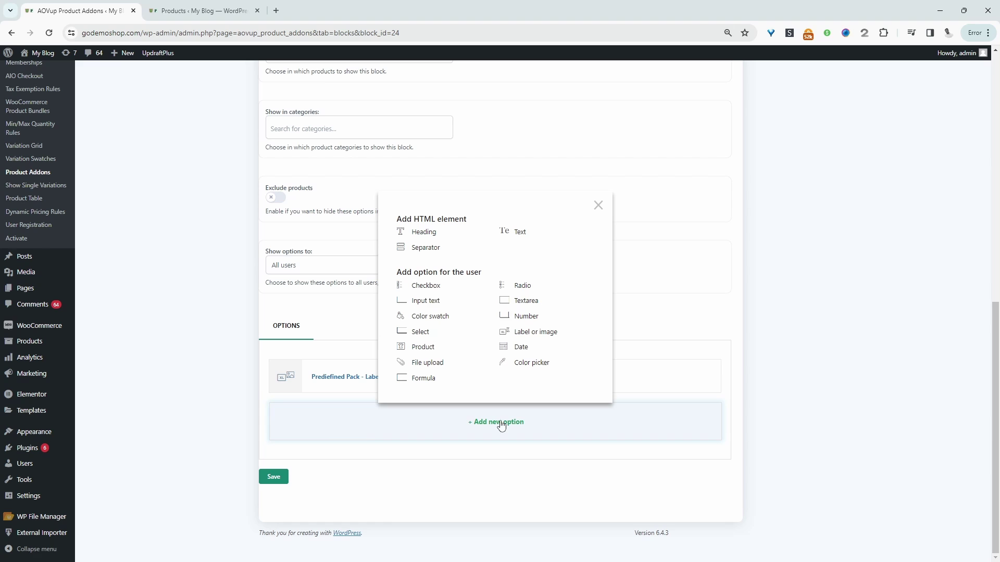
left_click(513, 320)
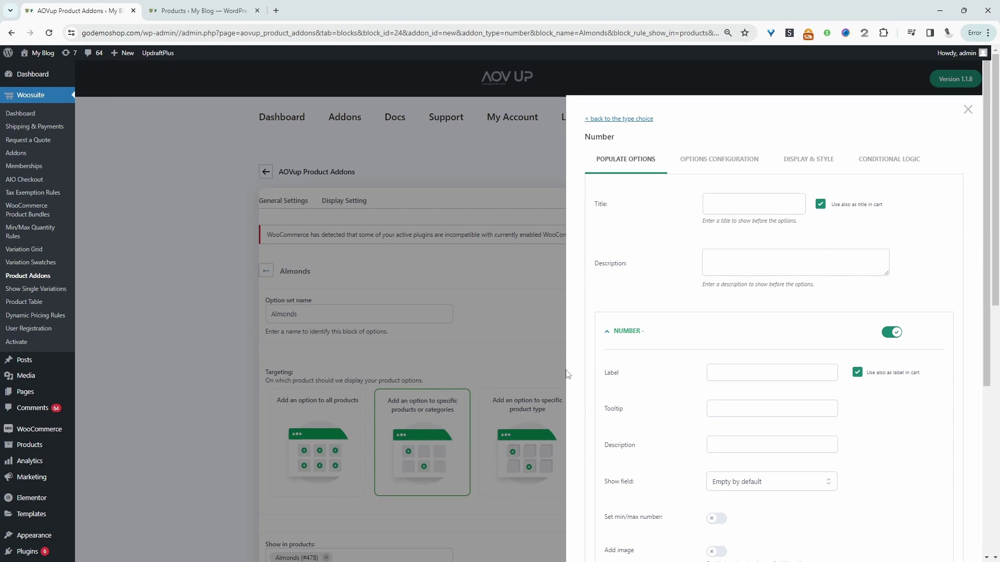
left_click(728, 198)
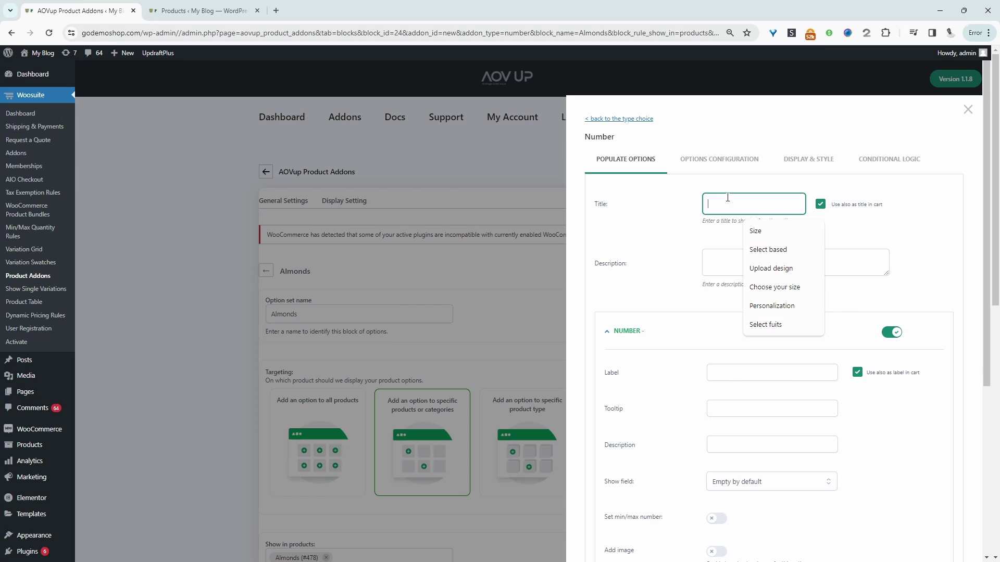
scroll(718, 201, "down", 3)
left_click(713, 203)
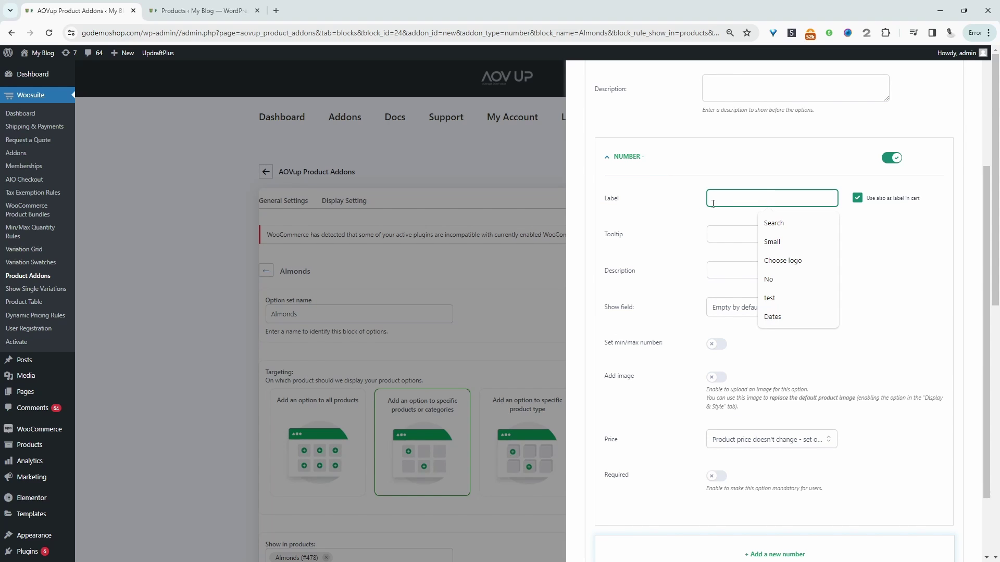
type("En")
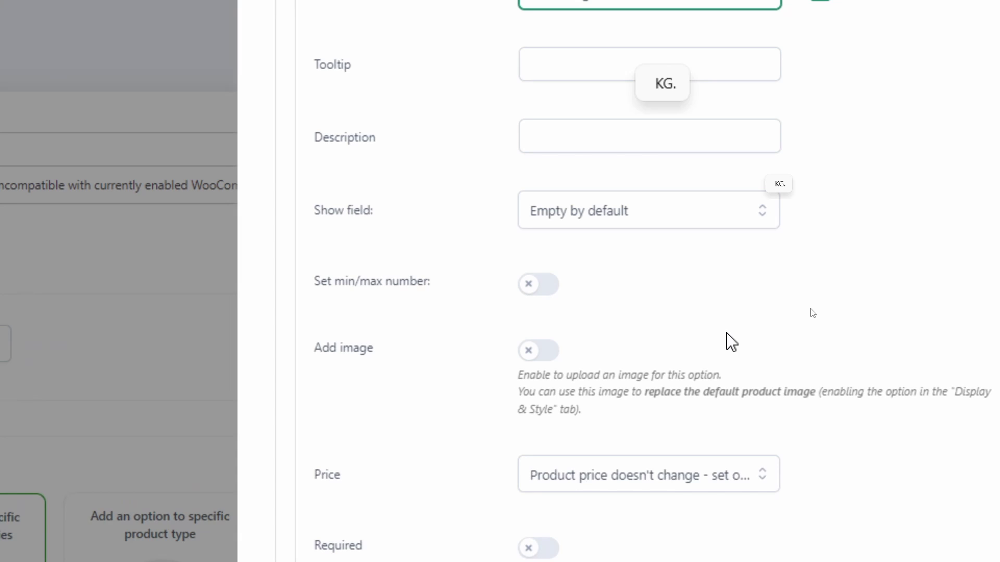
Set the Number option to Product price increase, Price multiplied by value, with Regular cost 30
scroll(811, 373, "down", 1)
scroll(676, 466, "down", 3)
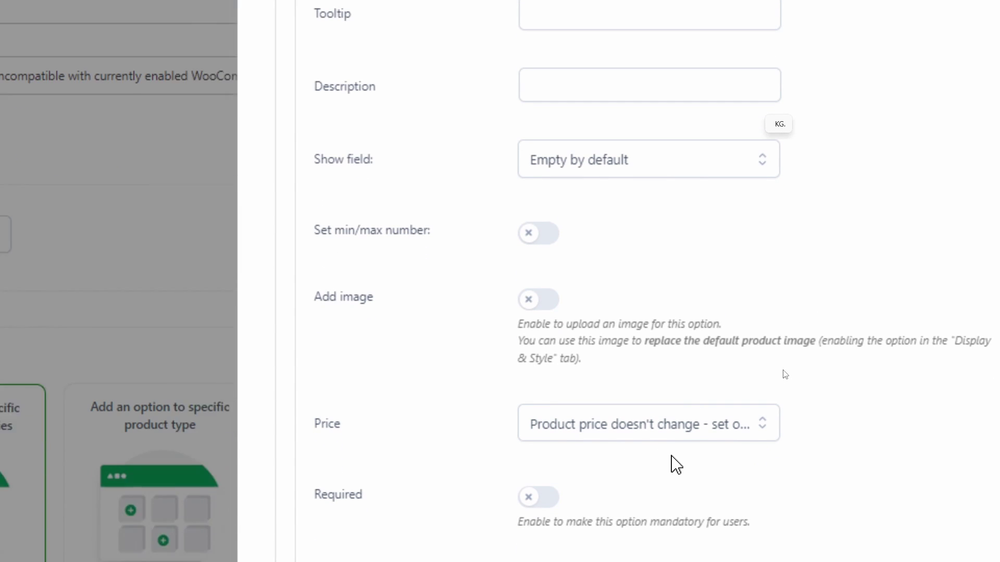
left_click(615, 432)
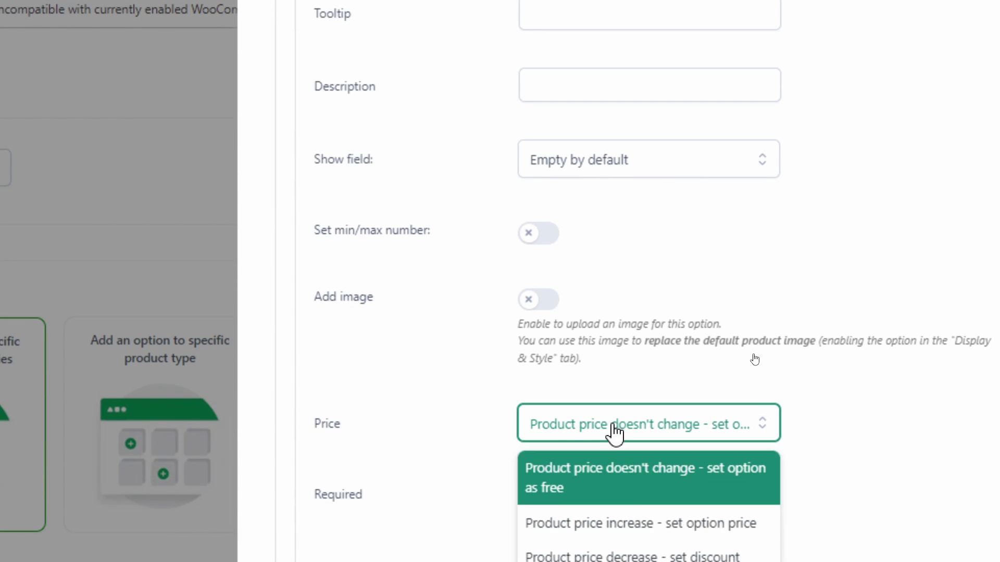
left_click(660, 500)
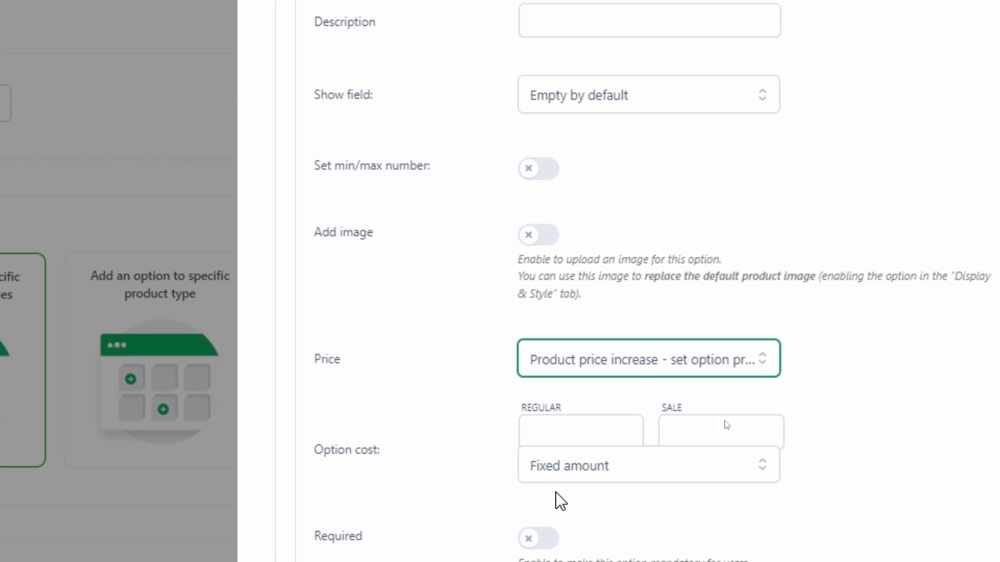
left_click(571, 466)
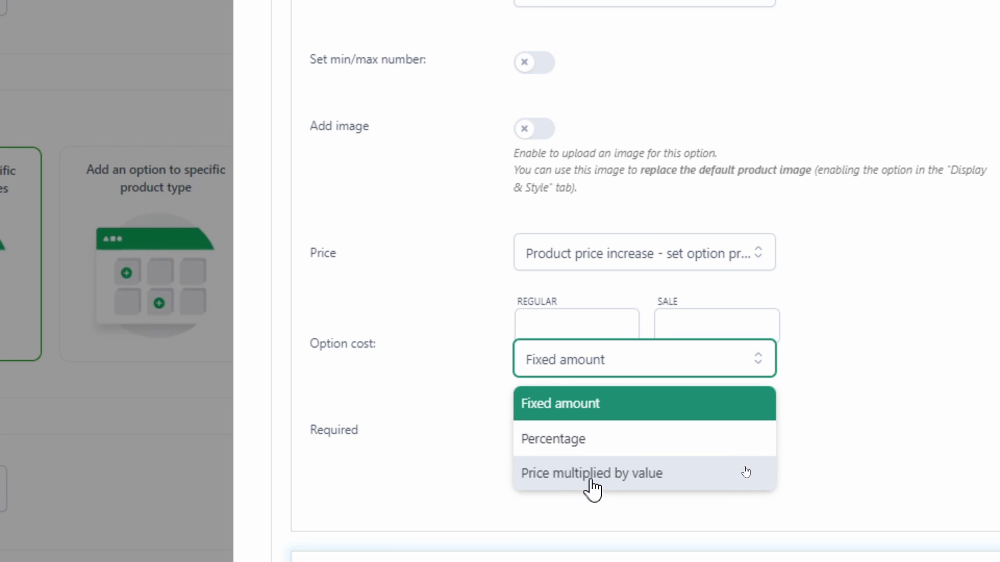
left_click(578, 482)
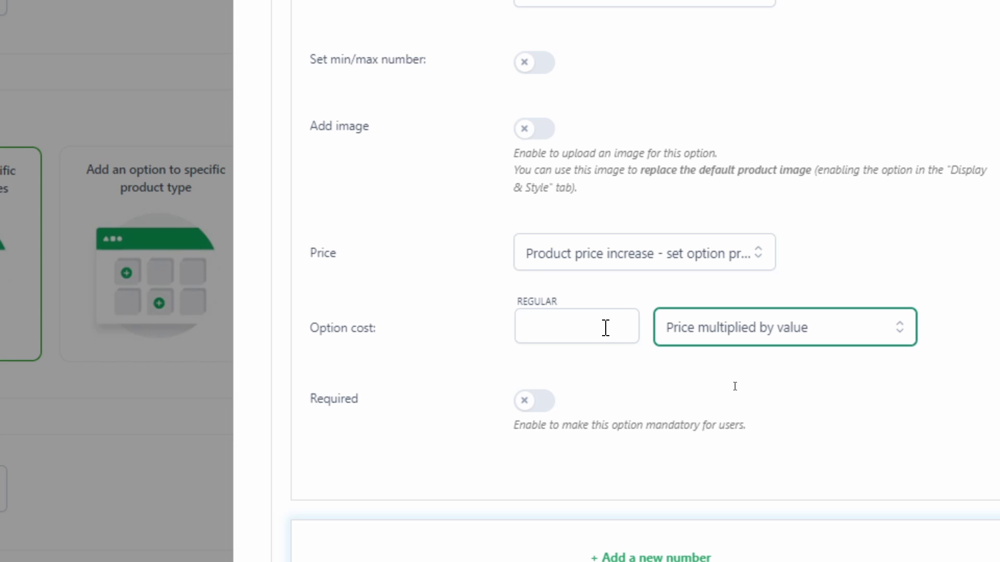
scroll(453, 300, "up", 2)
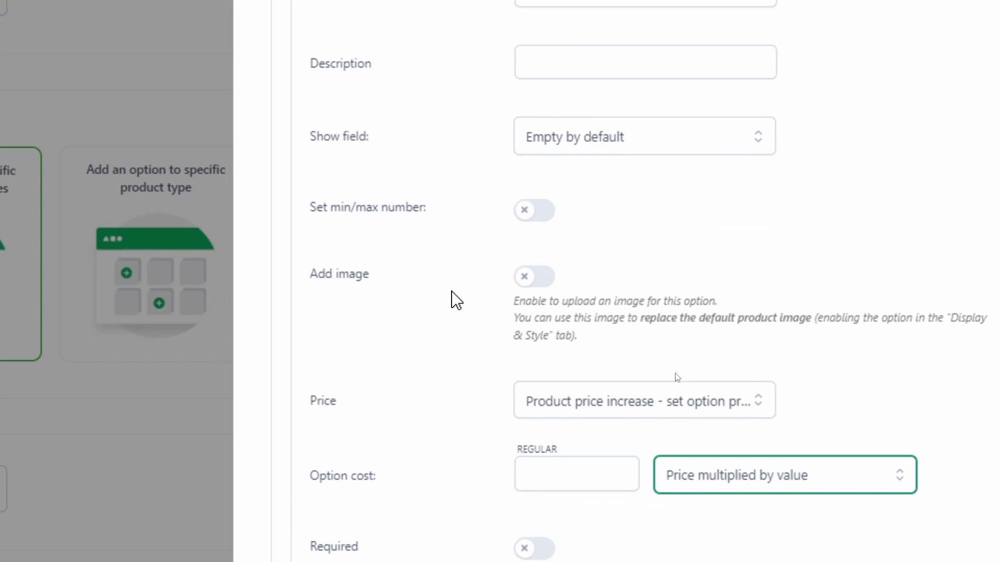
scroll(457, 301, "down", 1)
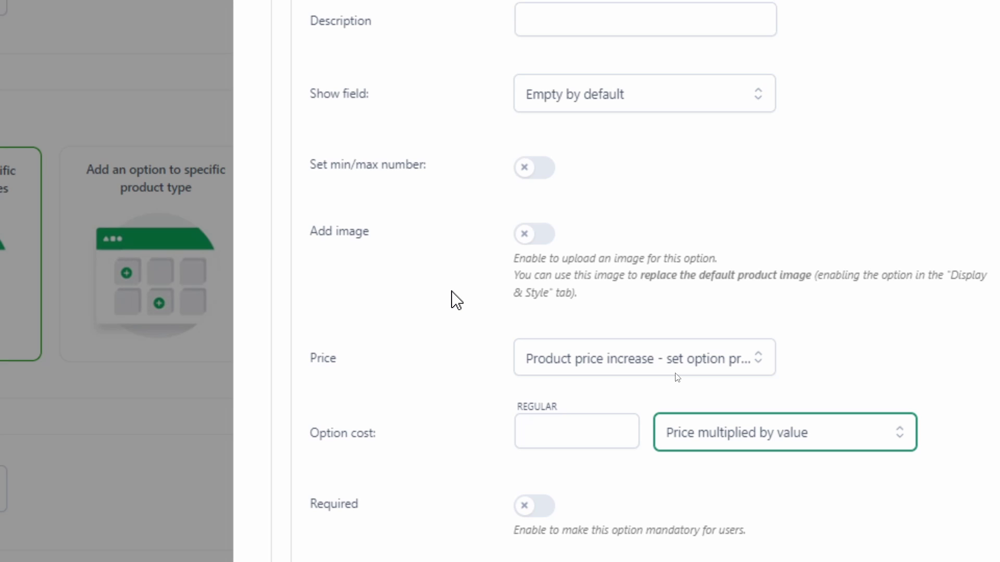
left_click(572, 431)
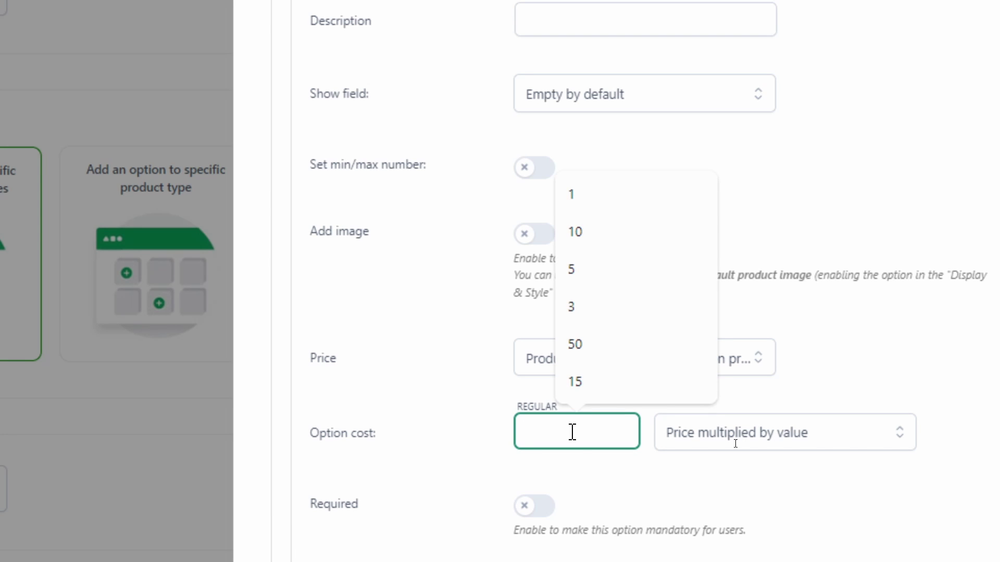
type("30")
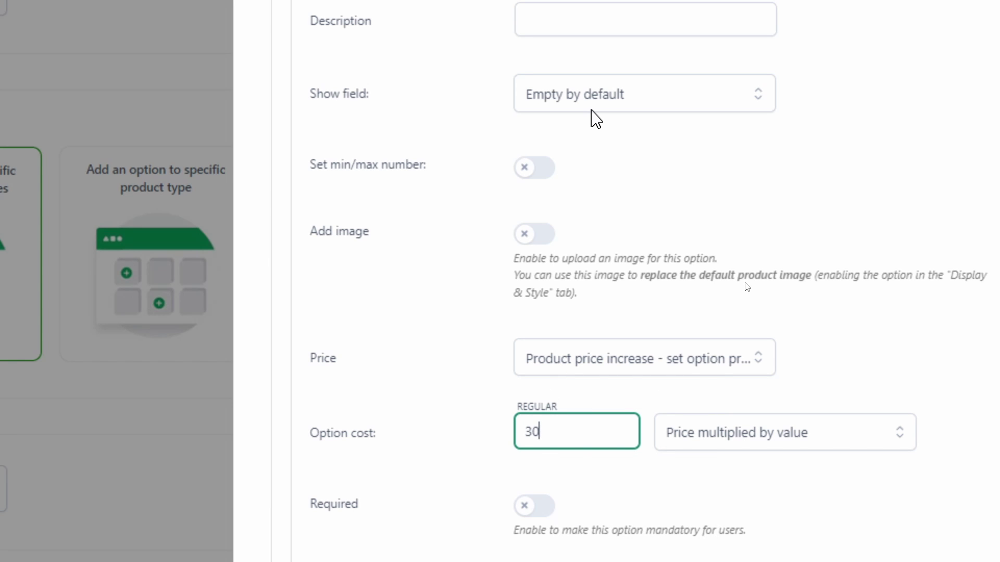
scroll(599, 91, "up", 1)
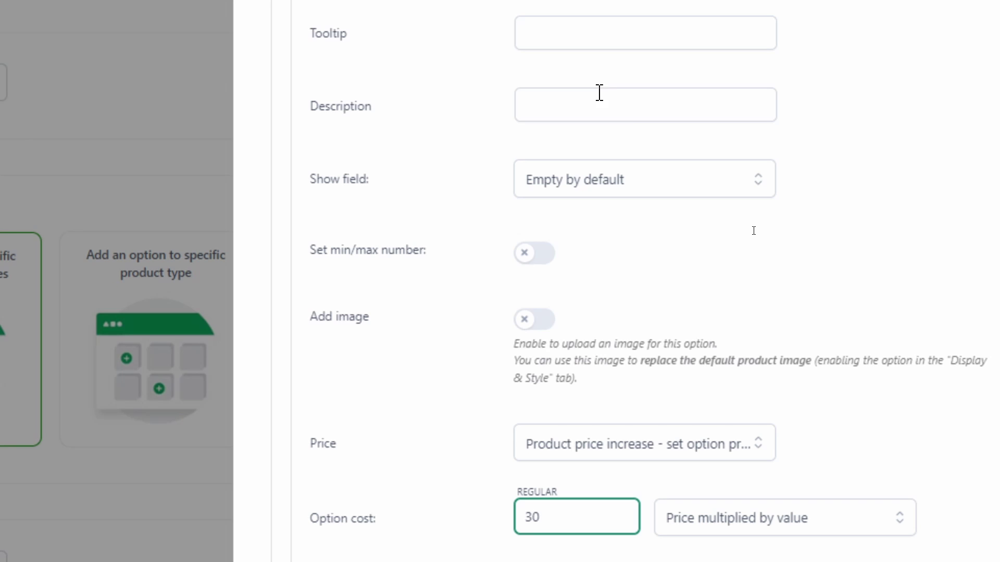
scroll(594, 313, "down", 2)
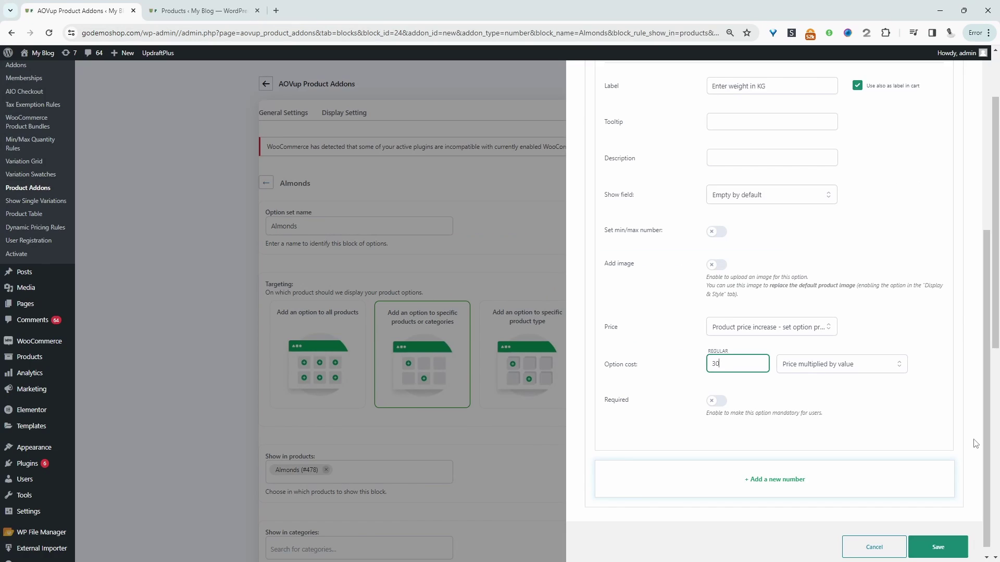
Save the Number option and bring up the Almonds product page in the store
left_click(482, 308)
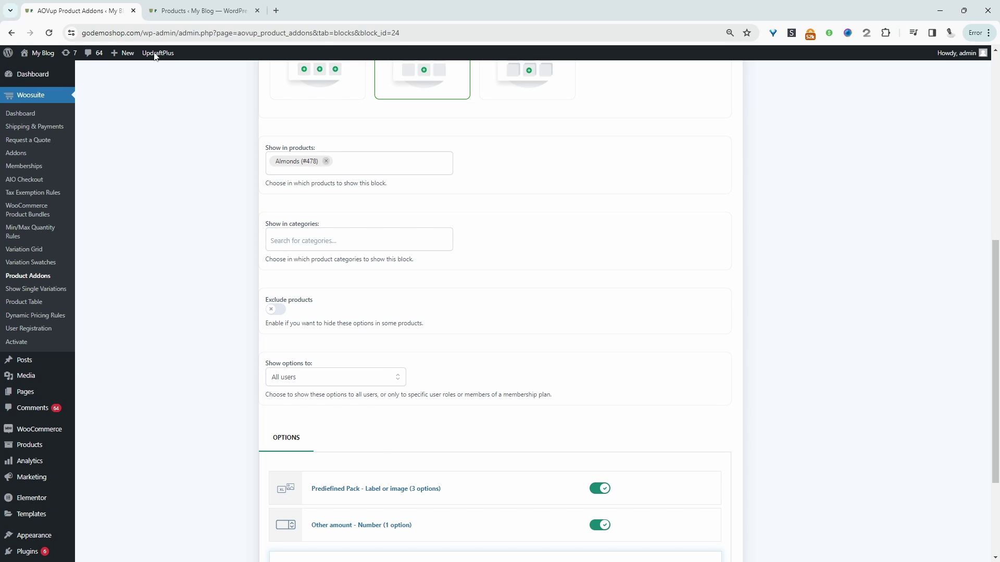
left_click(204, 10)
left_click(305, 11)
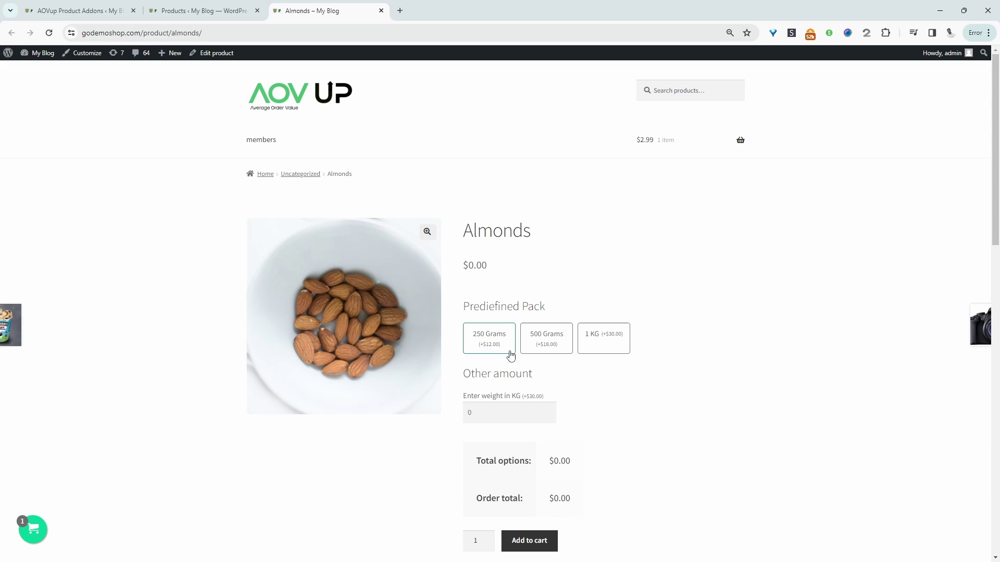
Try the 250 and 500 Grams packs, deselect 500 Grams, and enter a 5 kg weight
left_click(490, 348)
left_click(556, 348)
left_click(606, 357)
left_click(481, 411)
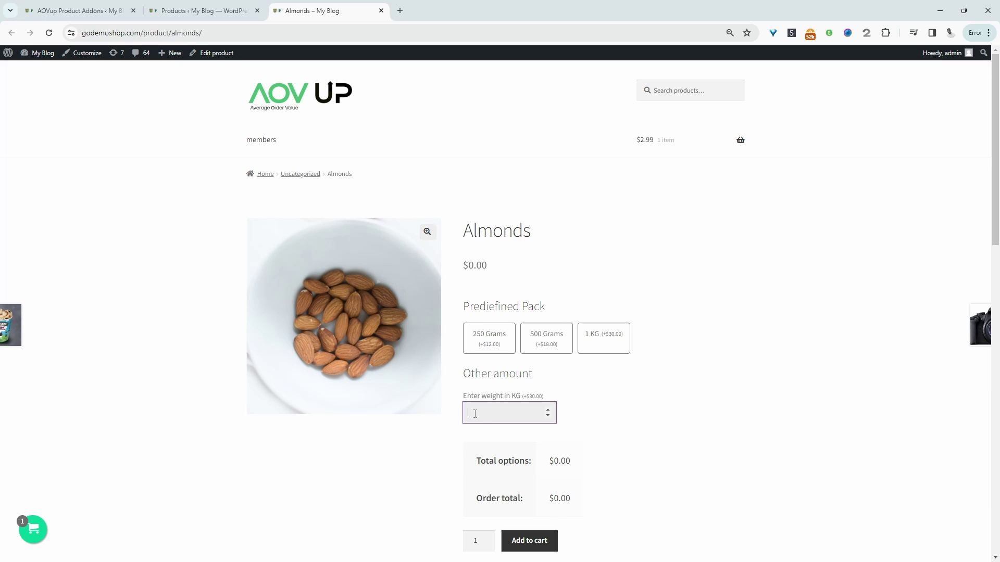
type("5")
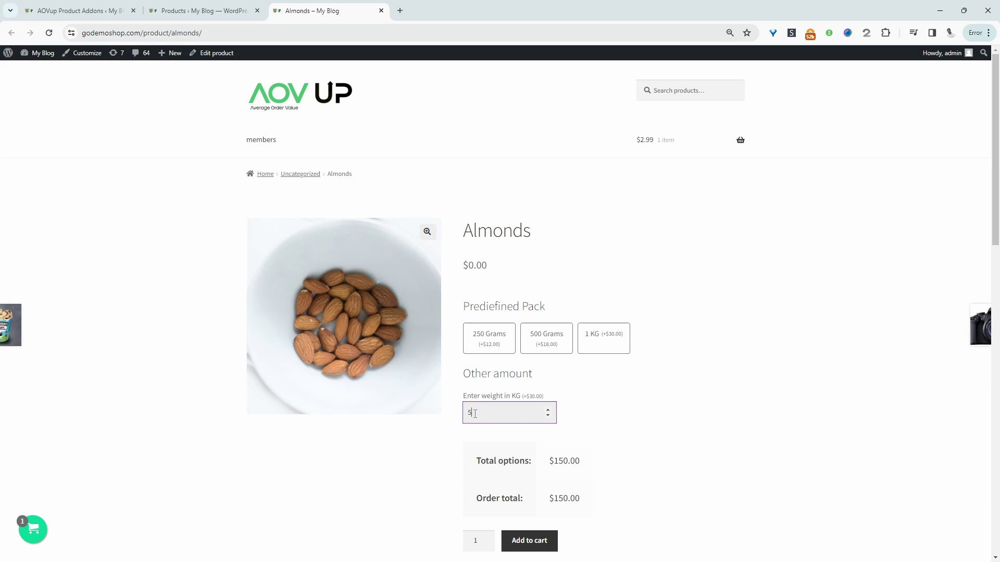